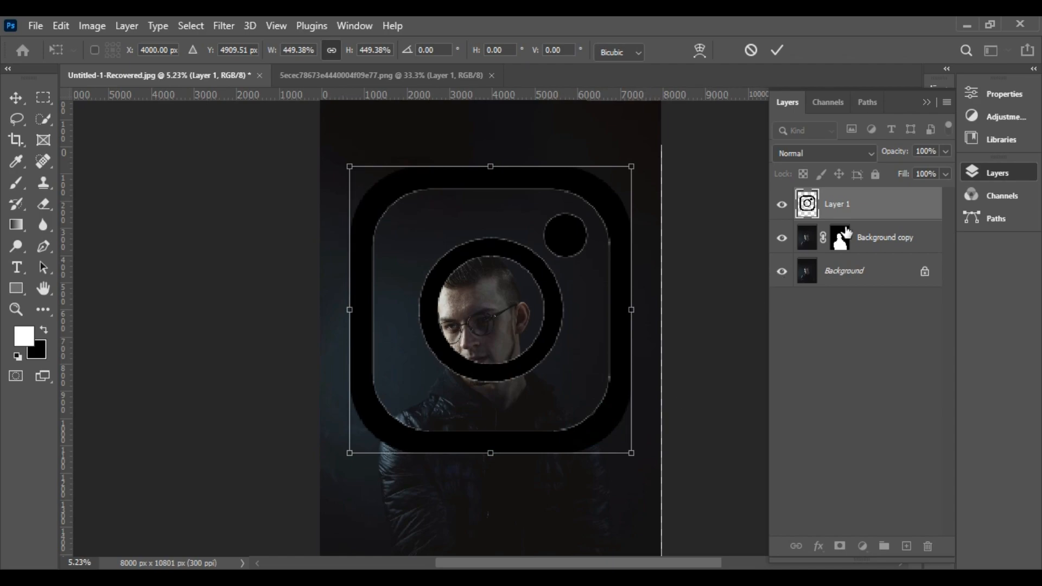
# Commit the logo's resize and center the logo horizontally on the canvas, leaving nothing selected
pyautogui.press('Return')
pyautogui.hotkey('ctrl', 'a')
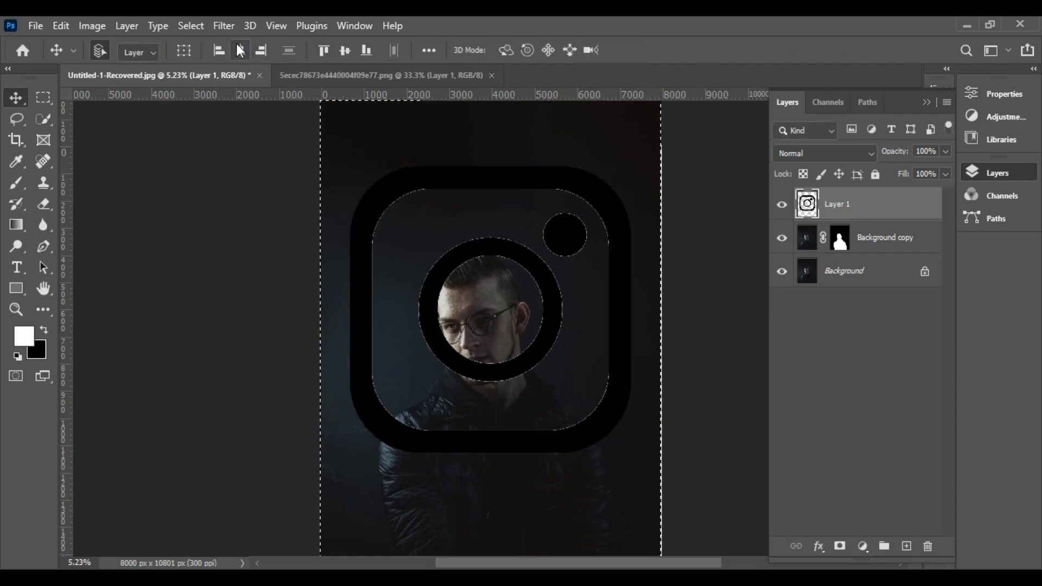
pyautogui.click(814, 317)
pyautogui.hotkey('ctrl', 'd')
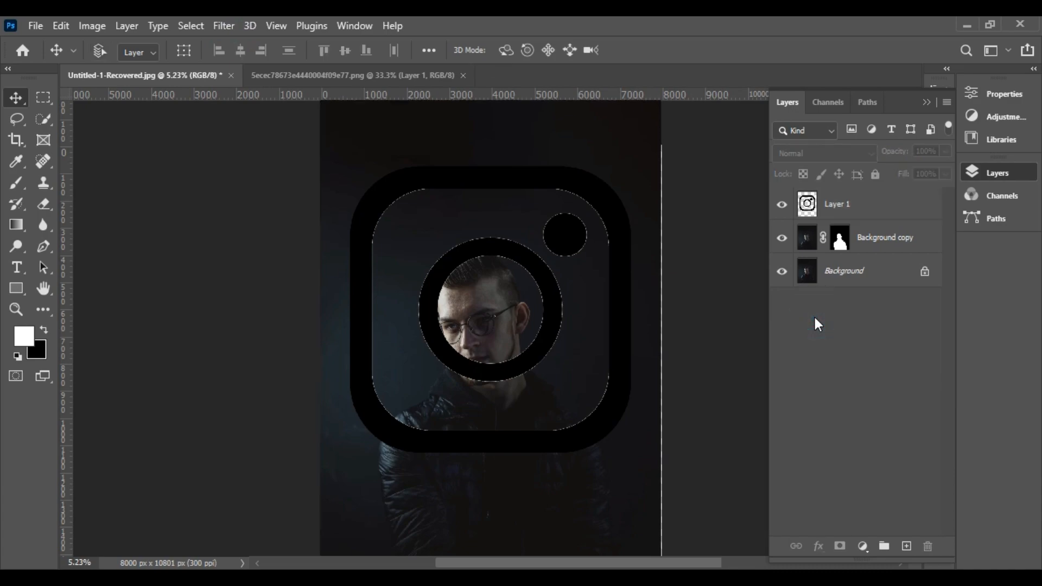
# Place the masked Background copy layer above the logo's Layer 1 and add a Color Overlay effect to Layer 1
pyautogui.click(872, 239)
pyautogui.moveTo(883, 237); pyautogui.dragTo(890, 198)
pyautogui.click(863, 241)
pyautogui.click(820, 544)
pyautogui.click(880, 470)
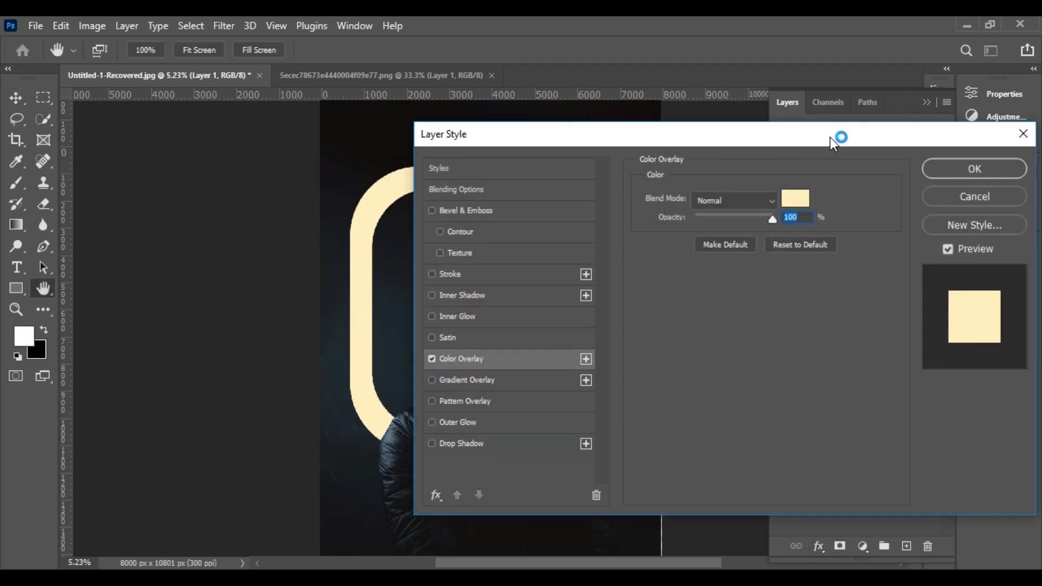
# Set the logo's Color Overlay color to pale cream fff4d2
pyautogui.moveTo(829, 138); pyautogui.dragTo(152, 181)
pyautogui.click(117, 242)
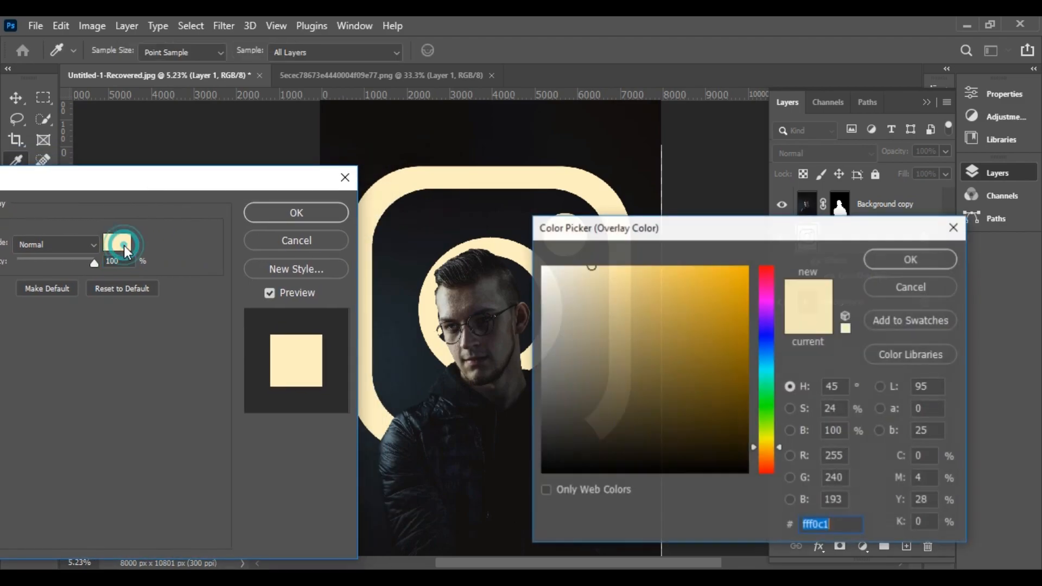
pyautogui.moveTo(592, 280); pyautogui.dragTo(577, 266)
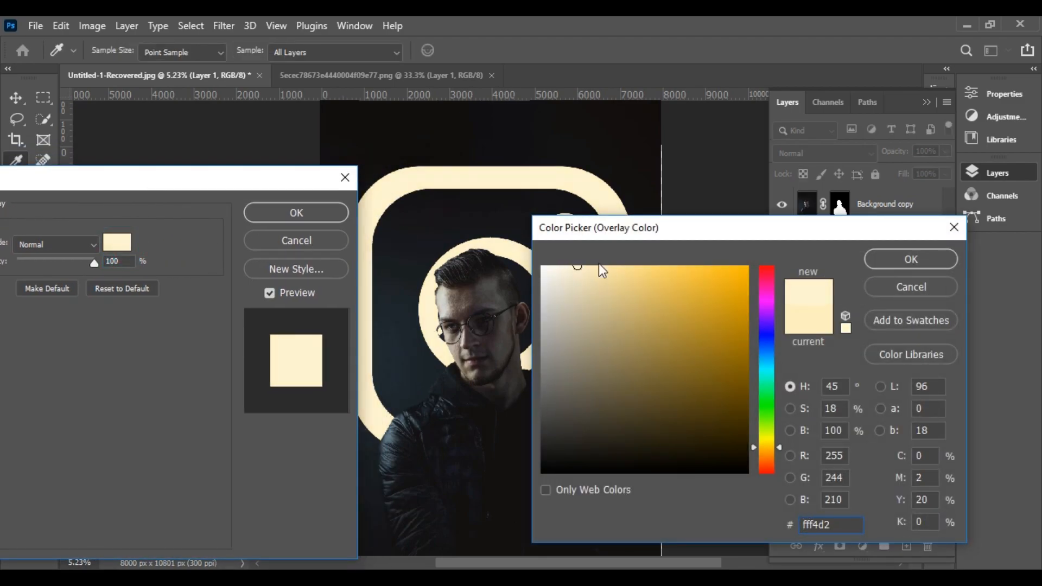
pyautogui.click(899, 263)
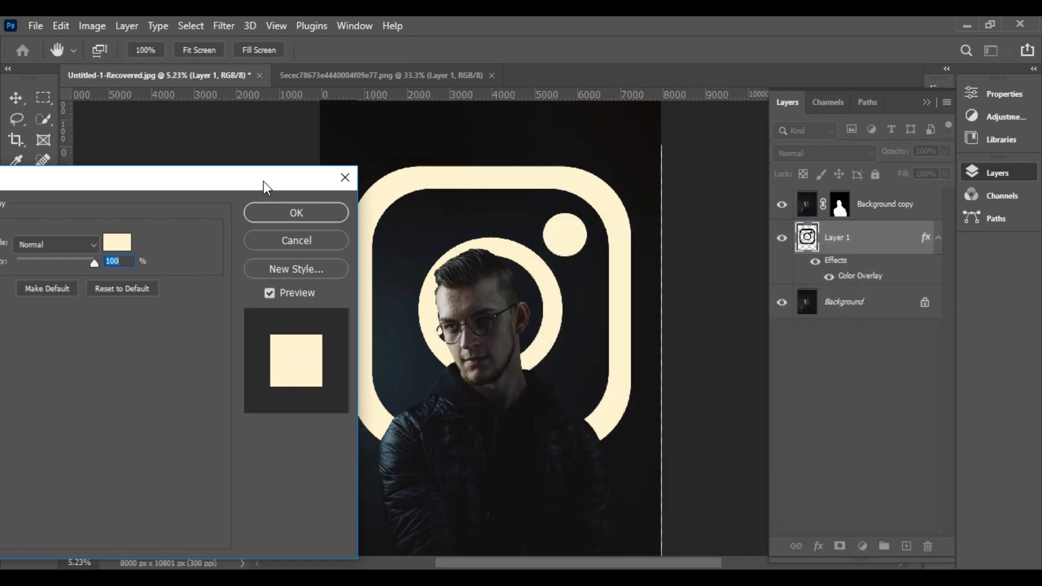
# Enable a yellow Inner Glow on the logo layer and set its size to 128 px
pyautogui.moveTo(266, 187); pyautogui.dragTo(1039, 128)
pyautogui.moveTo(868, 122); pyautogui.dragTo(936, 120)
pyautogui.click(626, 298)
pyautogui.click(655, 298)
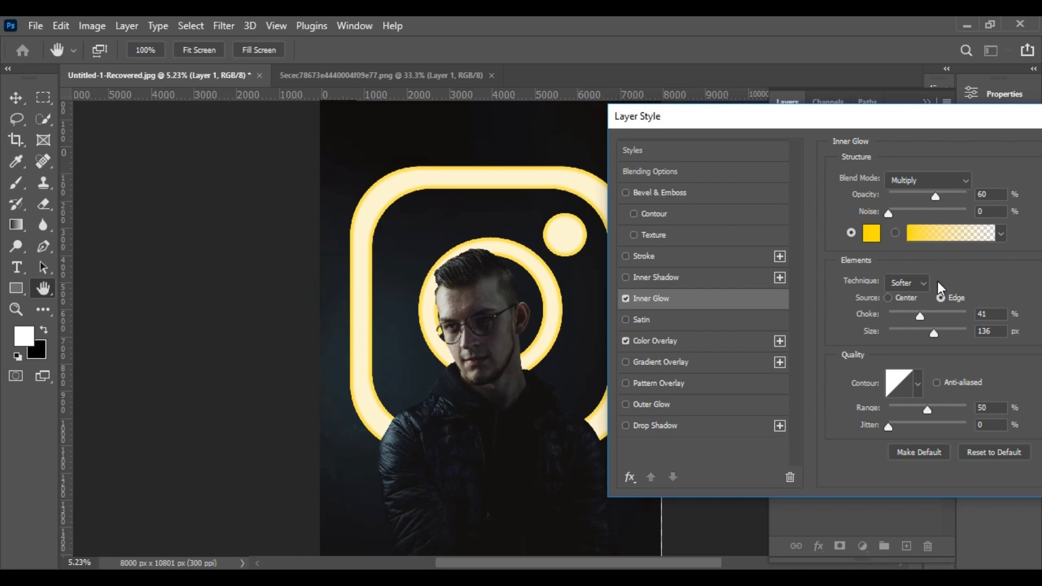
pyautogui.moveTo(933, 333)
pyautogui.mouseDown()
pyautogui.moveTo(913, 334)
pyautogui.moveTo(932, 337)
pyautogui.mouseUp()
pyautogui.moveTo(938, 340); pyautogui.dragTo(929, 337)
# Enable Outer Glow on the logo layer and set its color to ffcc1d
pyautogui.click(651, 404)
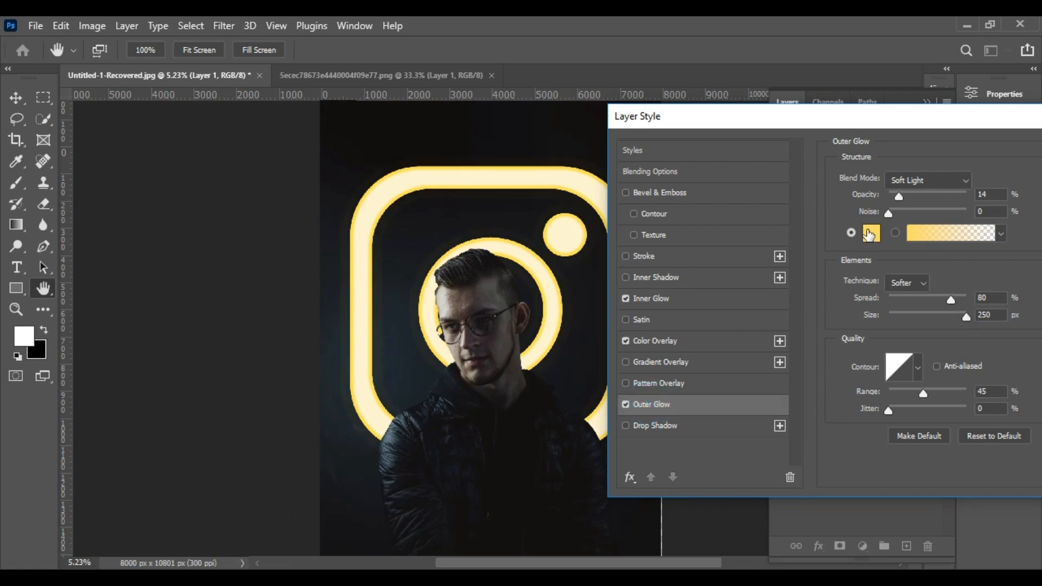
pyautogui.click(868, 232)
pyautogui.moveTo(667, 266)
pyautogui.mouseDown()
pyautogui.moveTo(658, 281)
pyautogui.moveTo(617, 265)
pyautogui.moveTo(724, 265)
pyautogui.mouseUp()
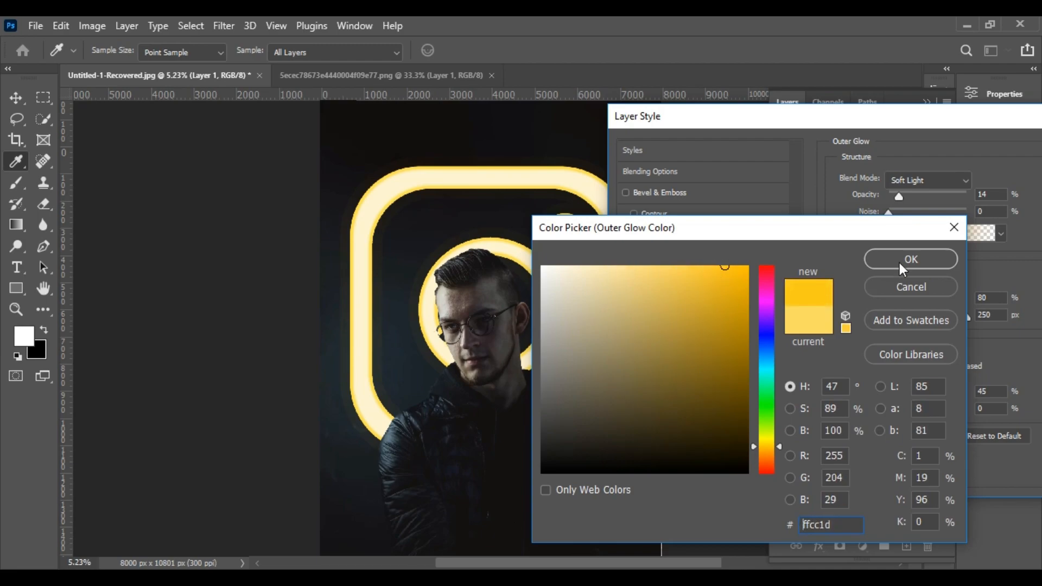
pyautogui.click(900, 262)
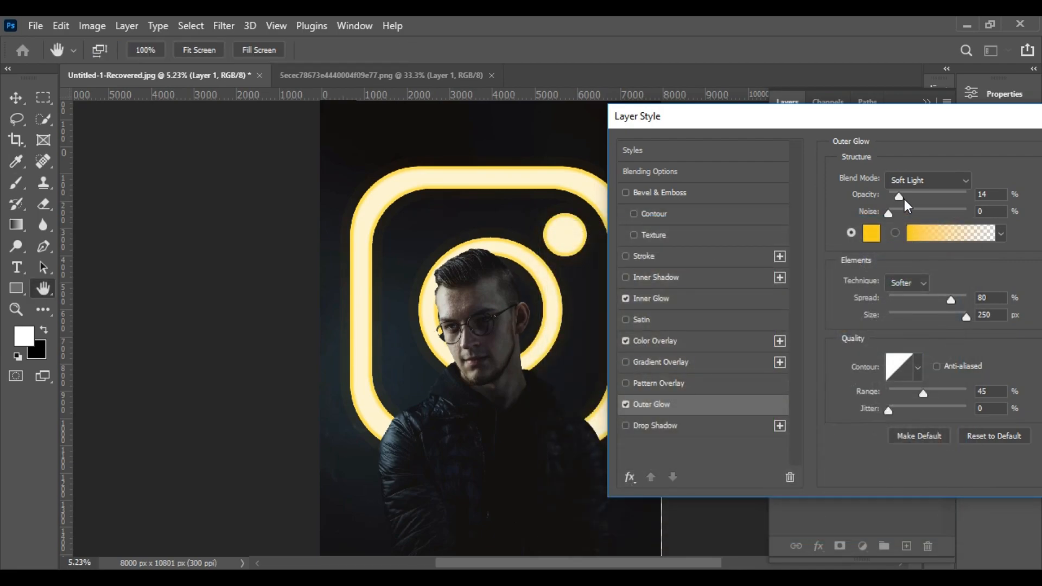
# Set the logo's Outer Glow to 55% opacity, 28% spread and 163 px size, and apply the layer style
pyautogui.moveTo(899, 197)
pyautogui.mouseDown()
pyautogui.moveTo(930, 204)
pyautogui.moveTo(899, 213)
pyautogui.mouseUp()
pyautogui.moveTo(945, 299); pyautogui.dragTo(915, 305)
pyautogui.moveTo(897, 199); pyautogui.dragTo(926, 206)
pyautogui.moveTo(926, 210); pyautogui.dragTo(932, 213)
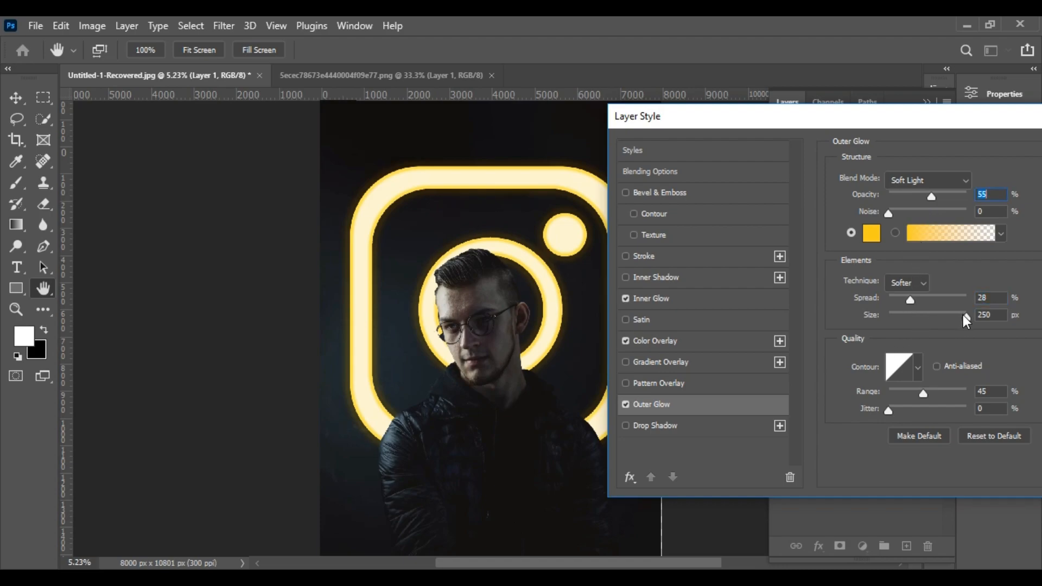
pyautogui.moveTo(963, 317); pyautogui.dragTo(939, 320)
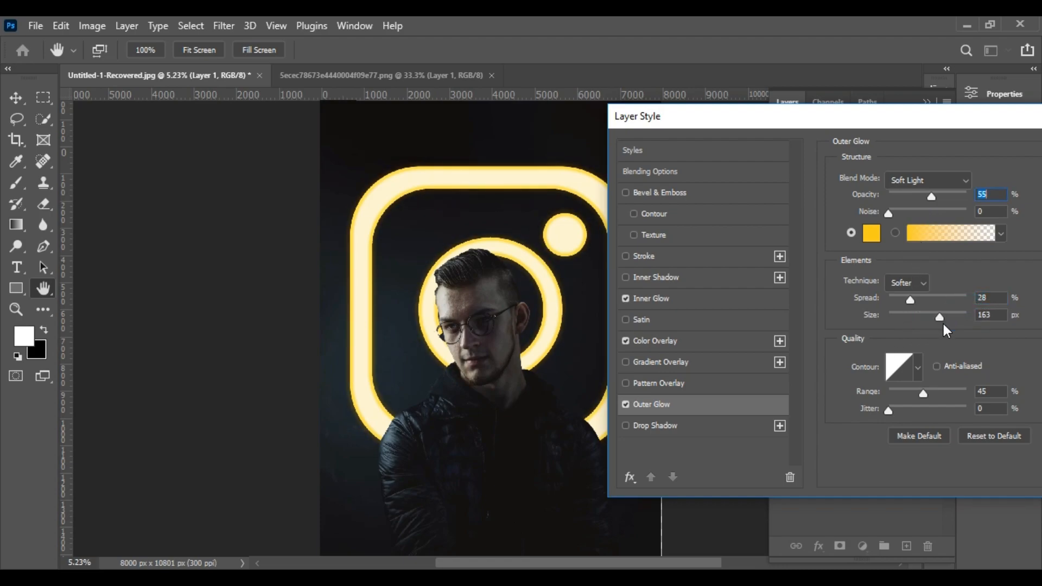
pyautogui.click(942, 321)
pyautogui.moveTo(958, 122); pyautogui.dragTo(812, 125)
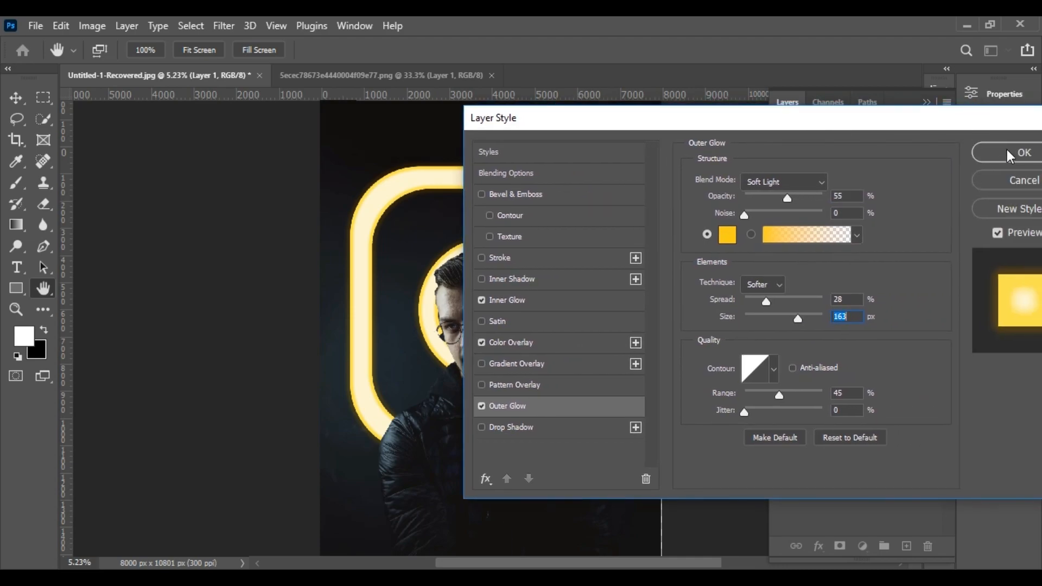
pyautogui.click(982, 156)
# Add a yellow Inner Glow to the Background copy layer with the Overlay blend mode
pyautogui.click(866, 210)
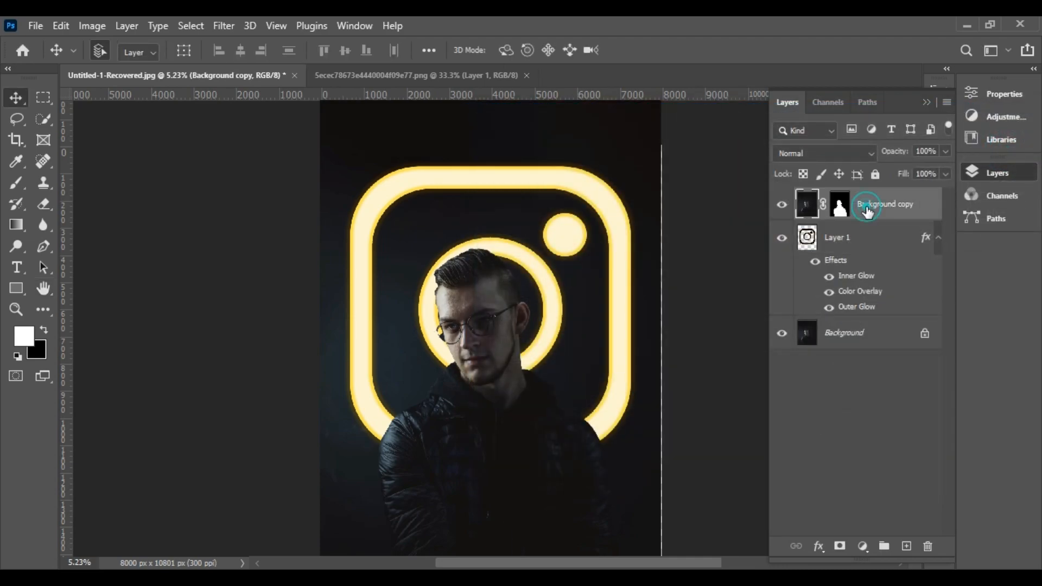
pyautogui.click(819, 546)
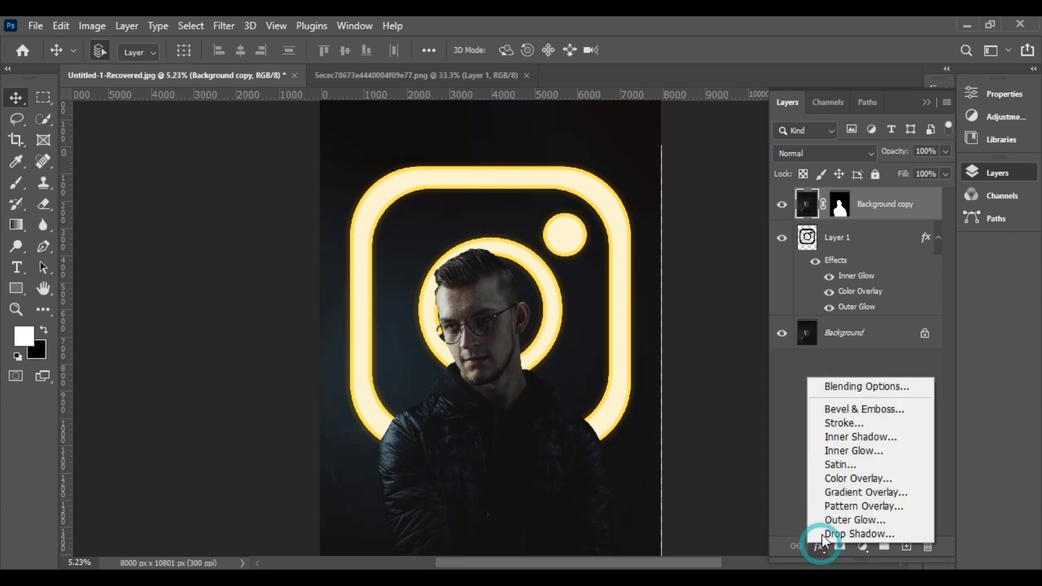
pyautogui.click(862, 448)
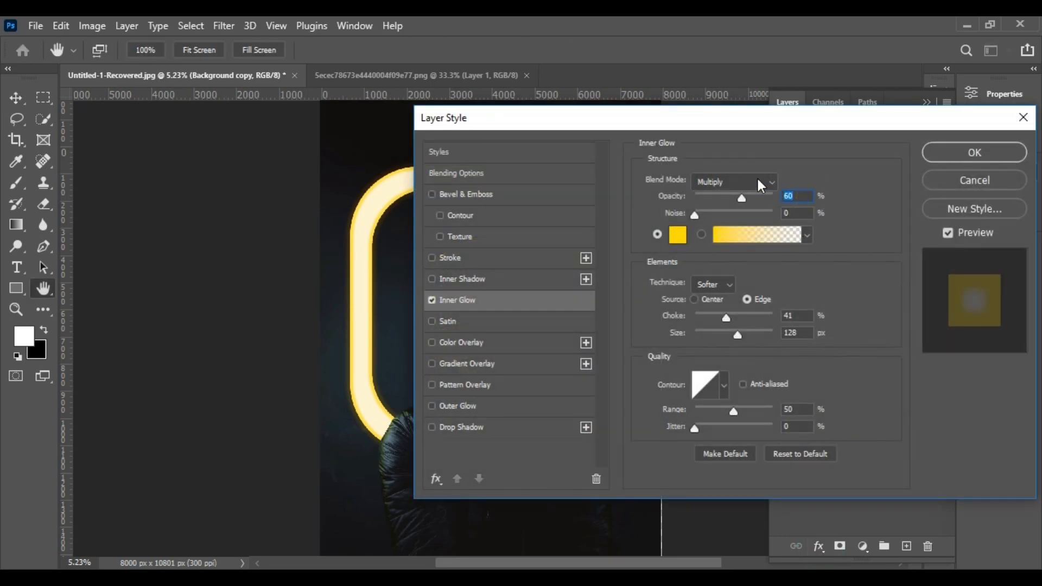
pyautogui.click(756, 182)
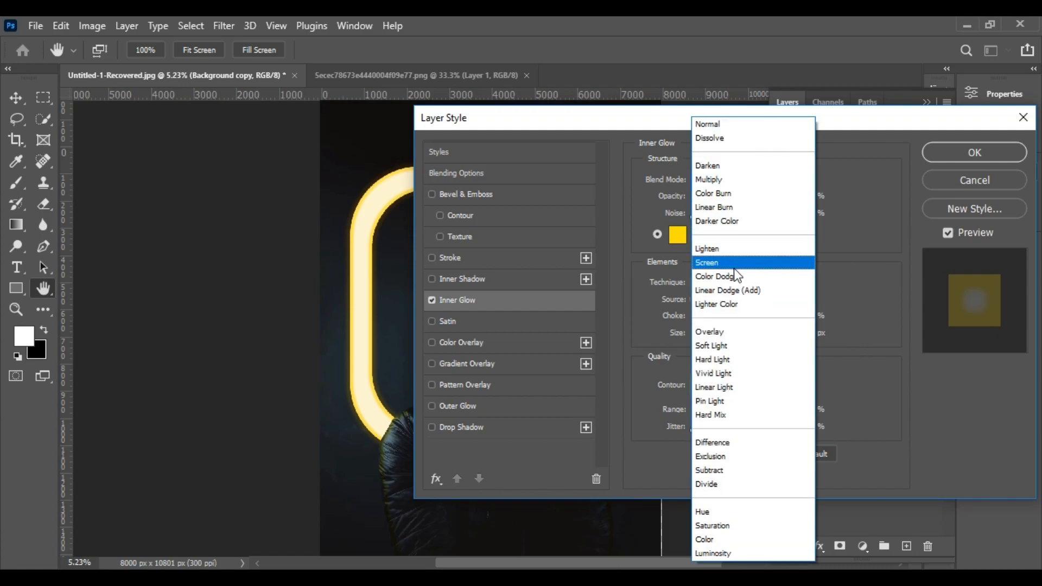
pyautogui.click(737, 337)
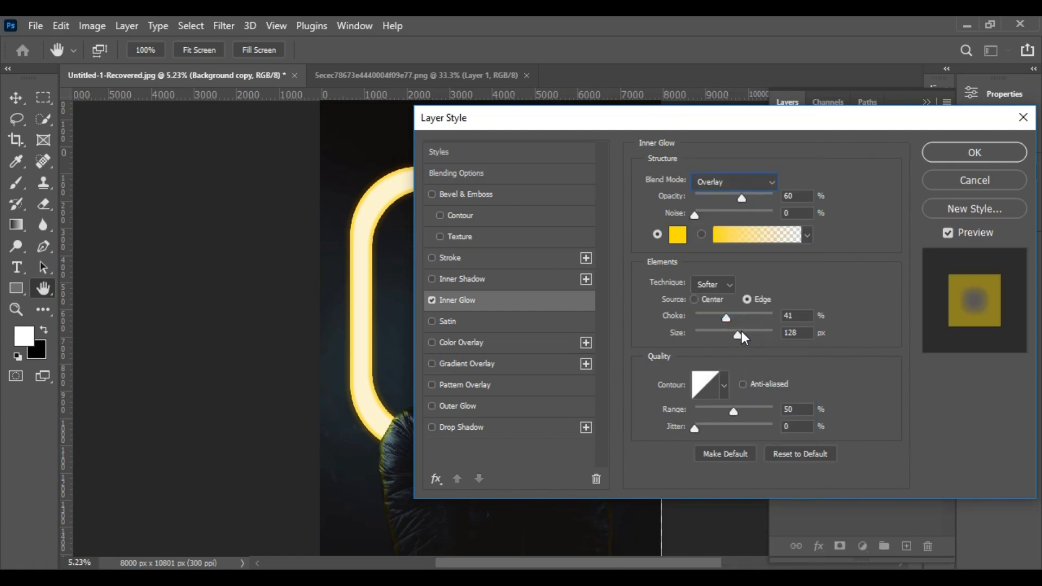
pyautogui.moveTo(893, 123); pyautogui.dragTo(939, 60)
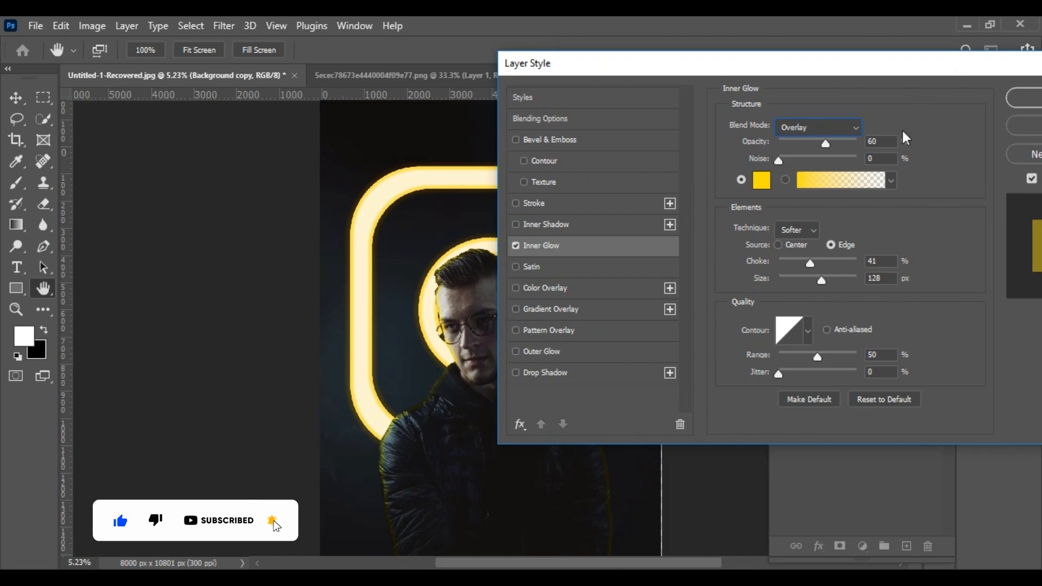
# Set the Background copy's Inner Glow to 33% choke and 133 px size, and apply the layer style
pyautogui.moveTo(812, 264)
pyautogui.mouseDown()
pyautogui.moveTo(833, 266)
pyautogui.moveTo(812, 268)
pyautogui.moveTo(839, 281)
pyautogui.moveTo(811, 284)
pyautogui.moveTo(825, 286)
pyautogui.moveTo(825, 262)
pyautogui.mouseUp()
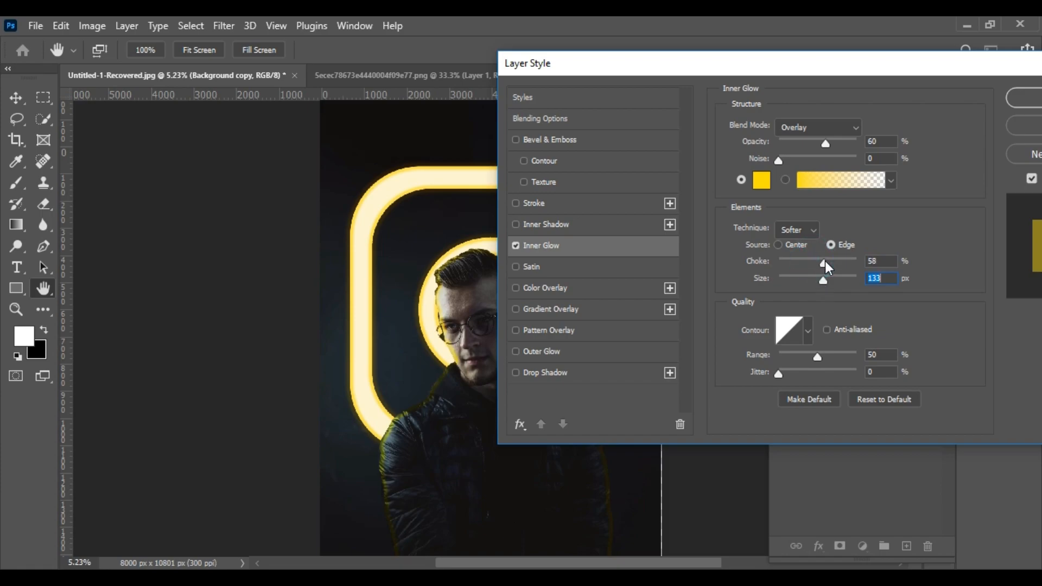
pyautogui.moveTo(825, 264); pyautogui.dragTo(818, 265)
pyautogui.moveTo(811, 265); pyautogui.dragTo(807, 266)
pyautogui.click(805, 261)
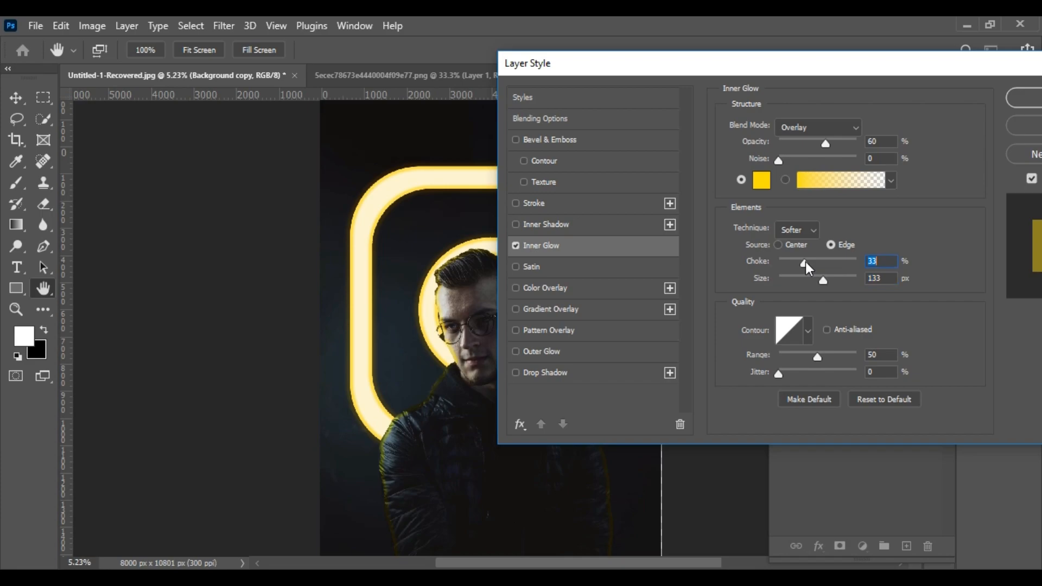
pyautogui.click(1015, 104)
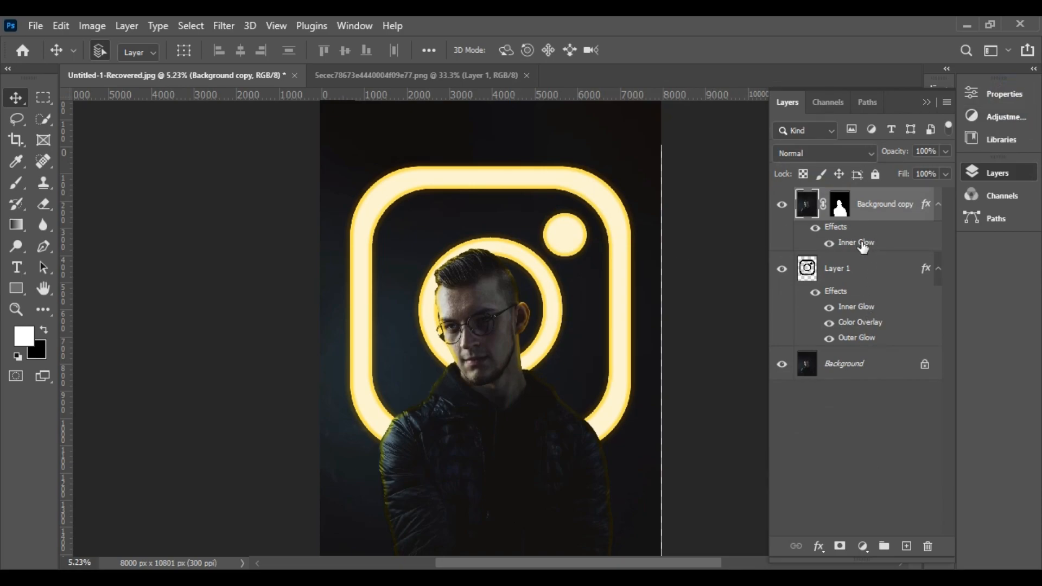
# Convert the Background copy's Inner Glow effect into its own layer and add a layer mask to that layer
pyautogui.rightClick(836, 228)
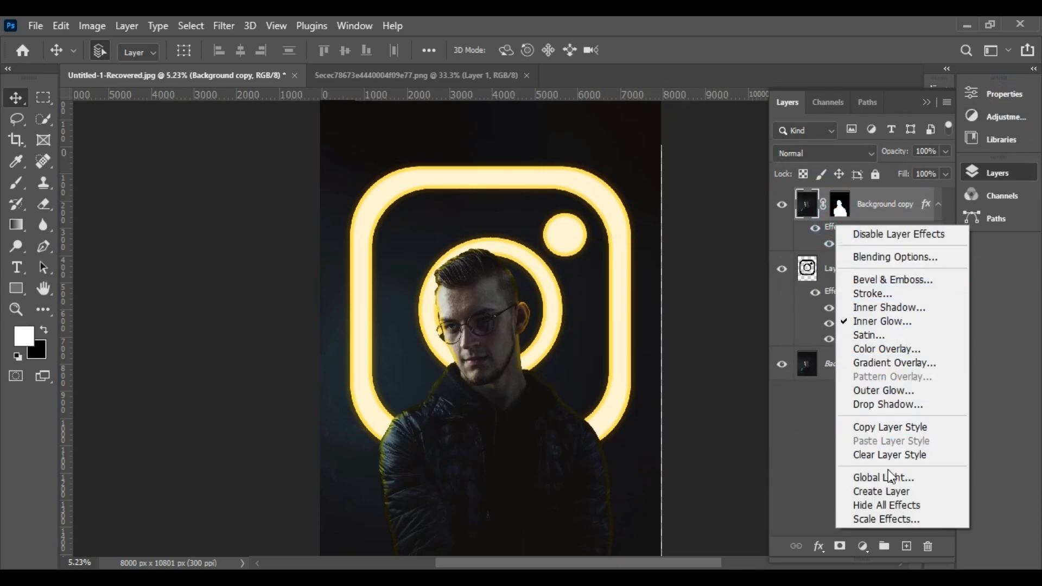
pyautogui.click(904, 494)
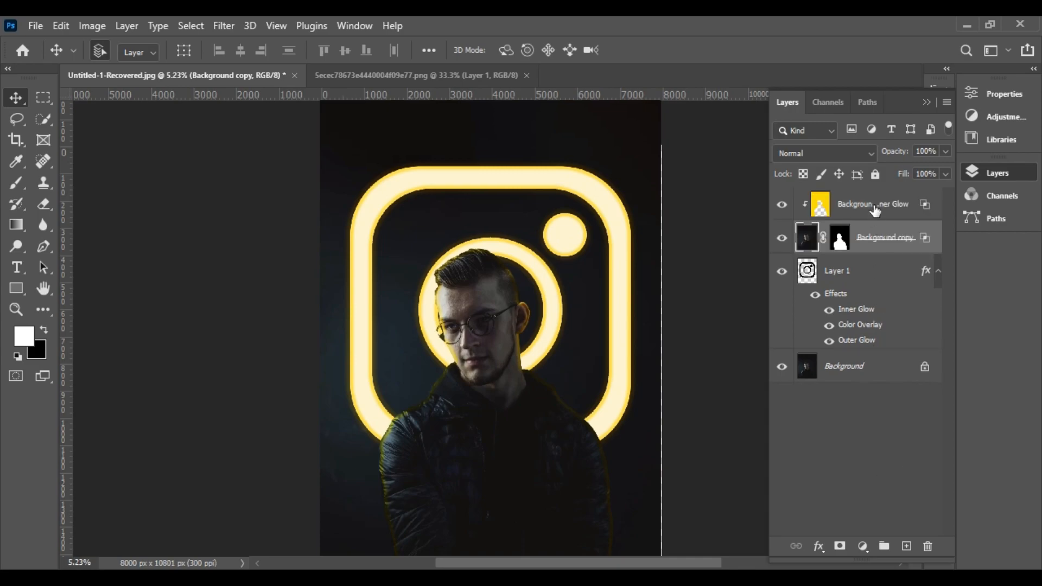
pyautogui.click(873, 205)
pyautogui.click(839, 546)
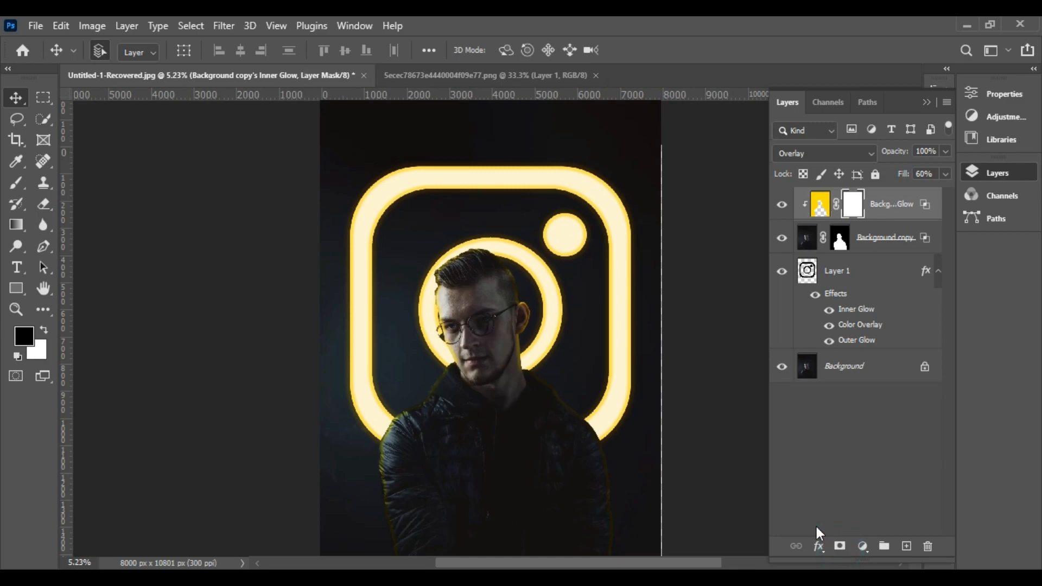
# Paint black on the glow layer's mask along the man's lower arms and torso, enlarging the brush from 600 to 900, to hide the glow there
pyautogui.press('b')
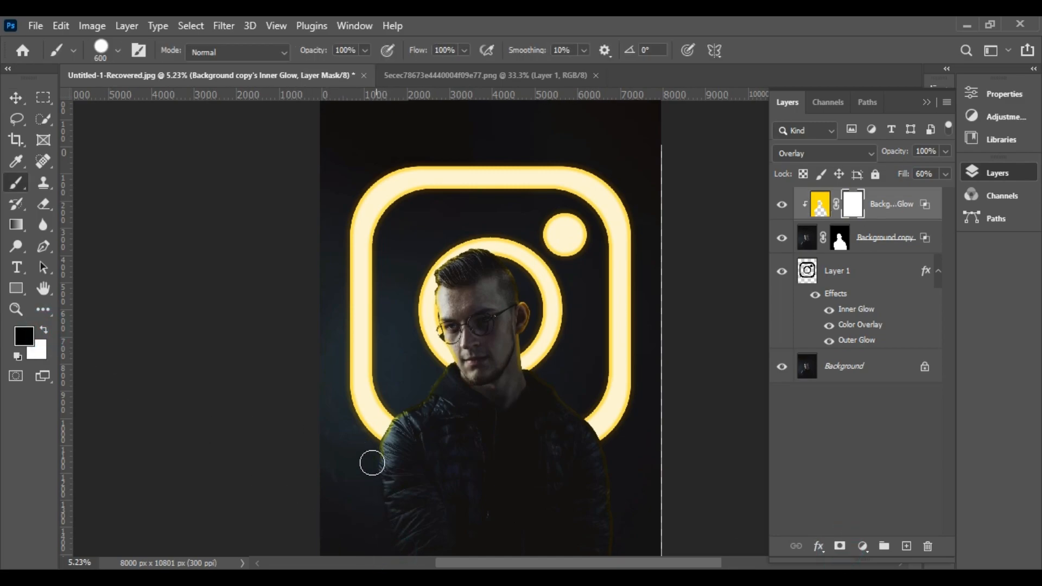
pyautogui.moveTo(372, 475)
pyautogui.mouseDown()
pyautogui.moveTo(405, 526)
pyautogui.moveTo(607, 544)
pyautogui.moveTo(589, 548)
pyautogui.mouseUp()
pyautogui.press(']')
pyautogui.press(']')
pyautogui.press(']')
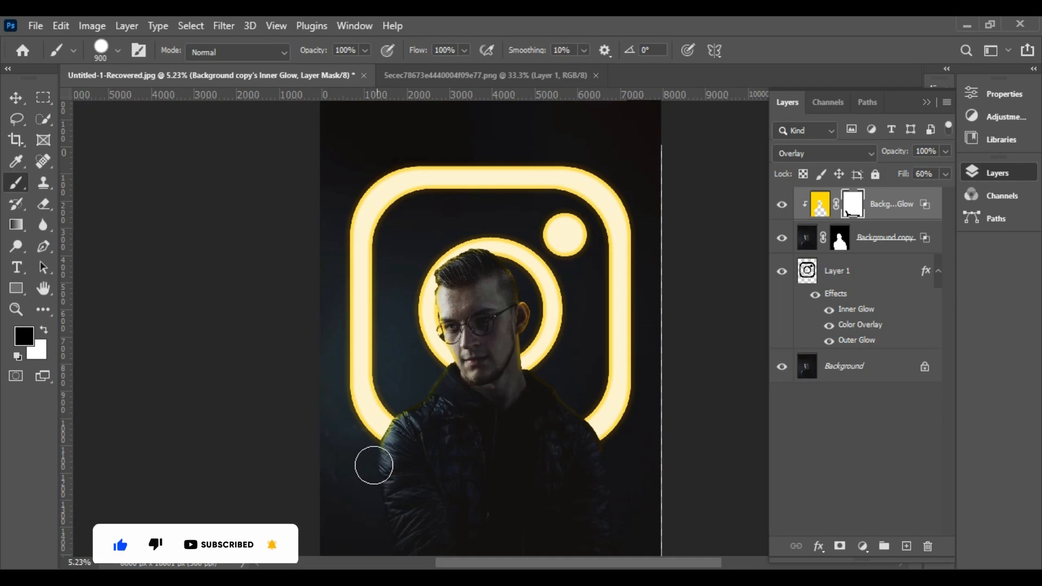
pyautogui.moveTo(420, 507)
pyautogui.mouseDown()
pyautogui.moveTo(463, 537)
pyautogui.moveTo(553, 537)
pyautogui.moveTo(521, 542)
pyautogui.moveTo(543, 540)
pyautogui.mouseUp()
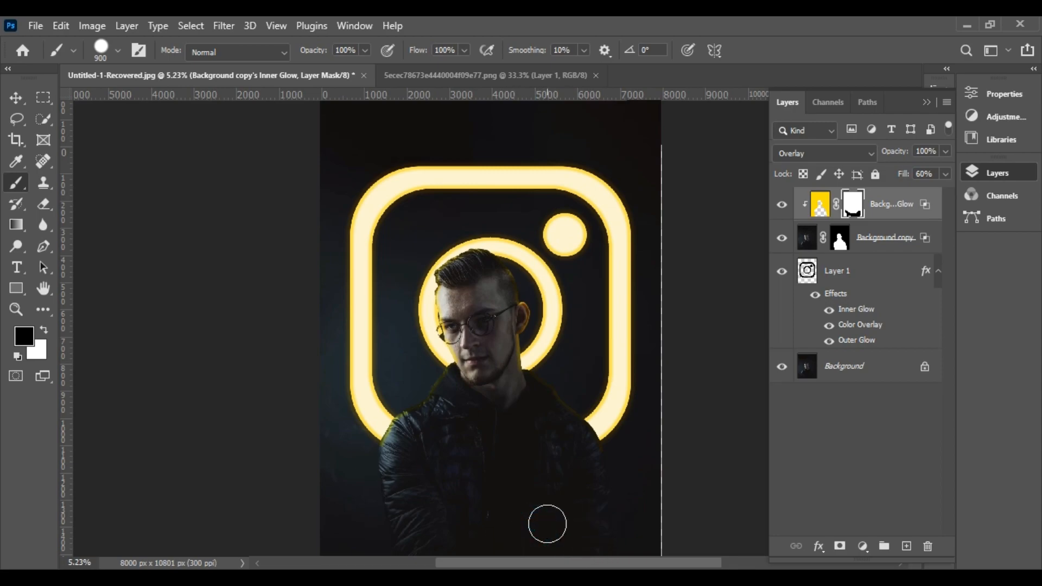
pyautogui.hotkey('ctrl', '-')
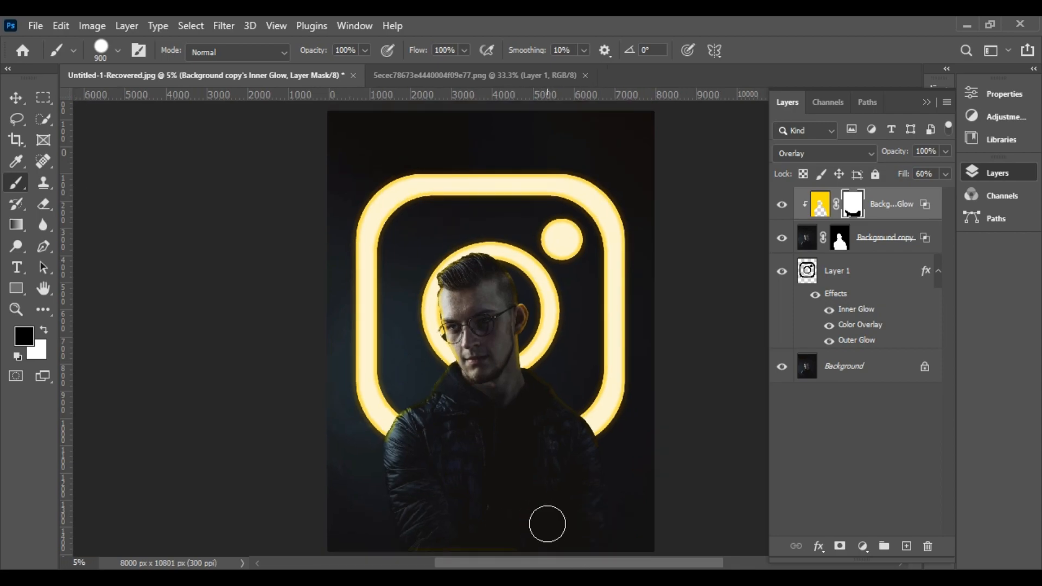
pyautogui.hotkey('ctrl', '-')
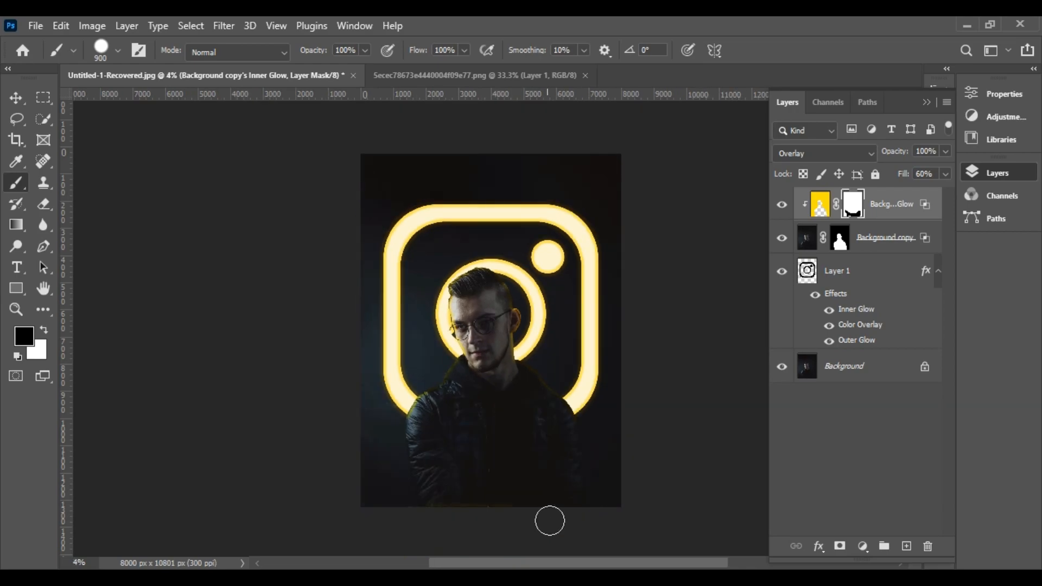